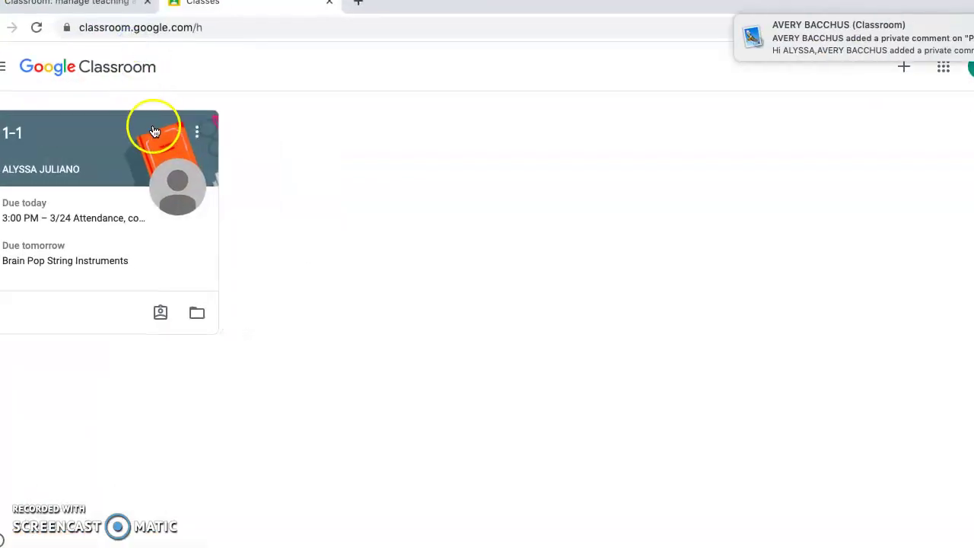
Step: Dismiss the comment notification and open class 1-1's Classwork list
{"action": "left_click", "coordinate": [958, 26]}
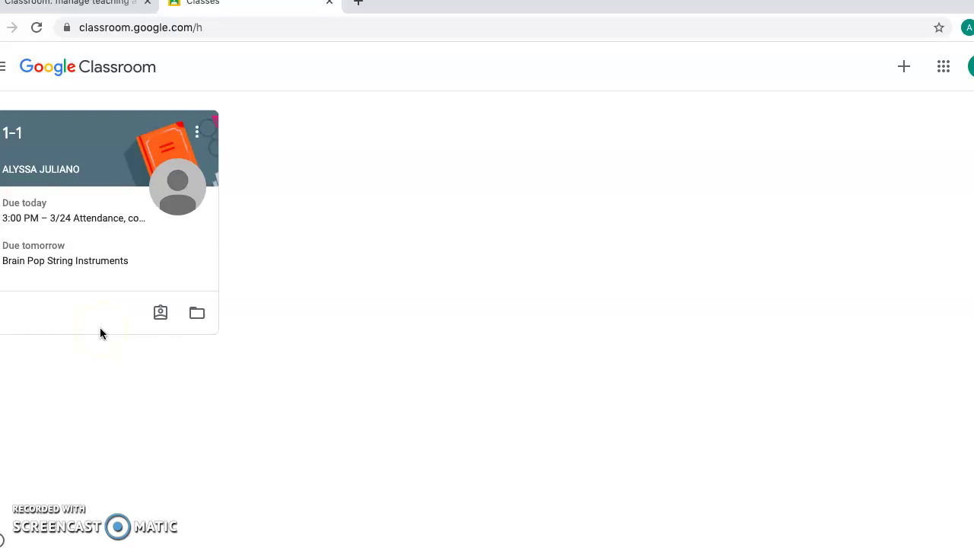
{"action": "left_click", "coordinate": [109, 144]}
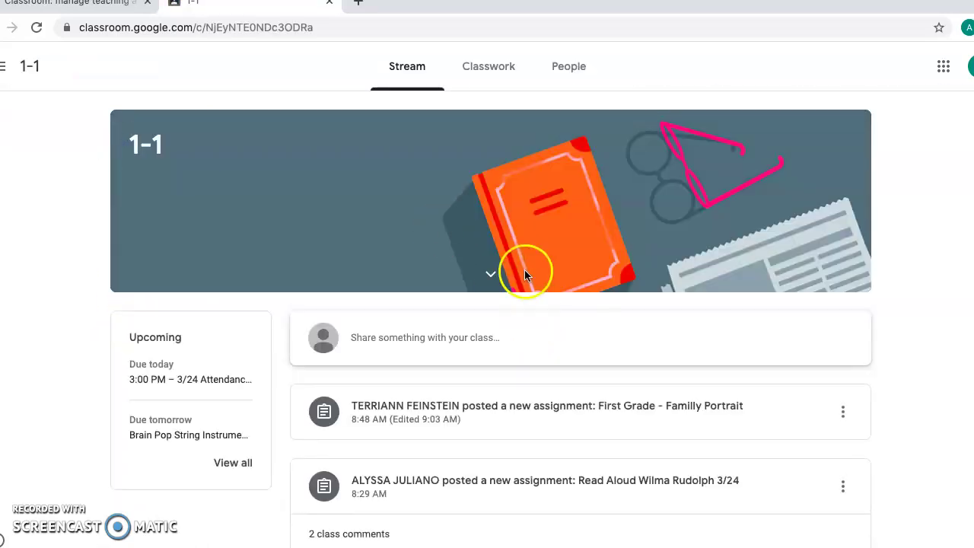
{"action": "left_click", "coordinate": [479, 70]}
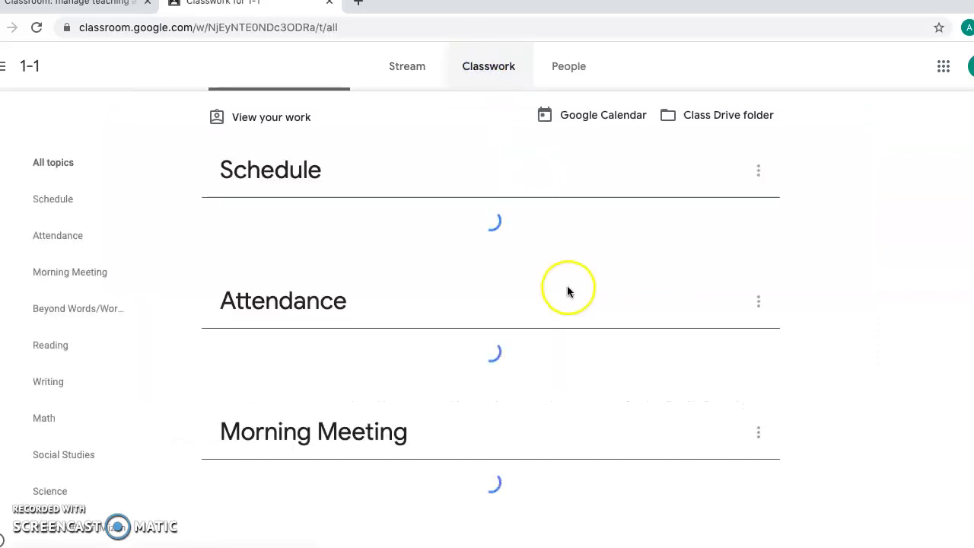
Step: Expand 'Words their Way Tuesday 3/24 sentences' and open its full details page
{"action": "scroll", "coordinate": [498, 395], "scroll_direction": "down", "scroll_amount": 2}
{"action": "scroll", "coordinate": [498, 404], "scroll_direction": "down", "scroll_amount": 3}
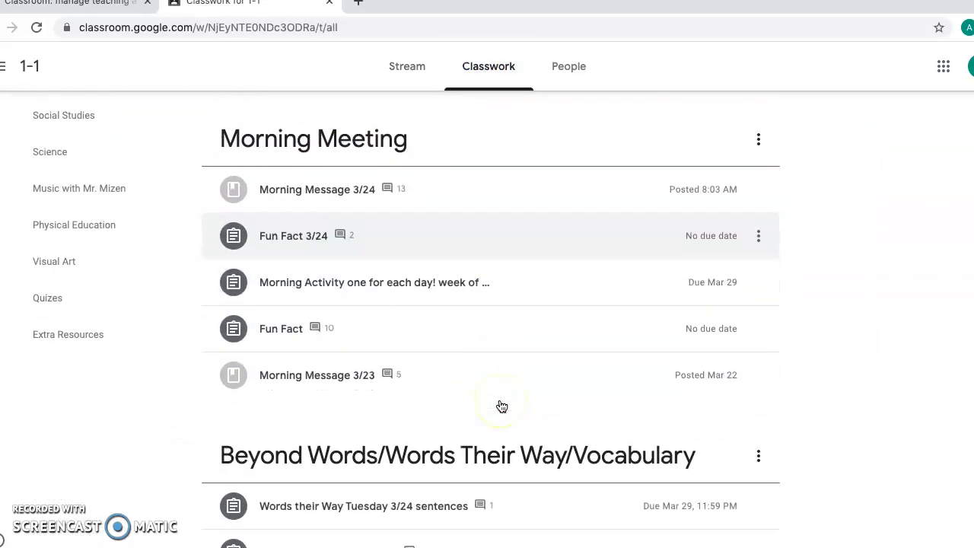
{"action": "scroll", "coordinate": [502, 405], "scroll_direction": "down", "scroll_amount": 1}
{"action": "left_click", "coordinate": [452, 358]}
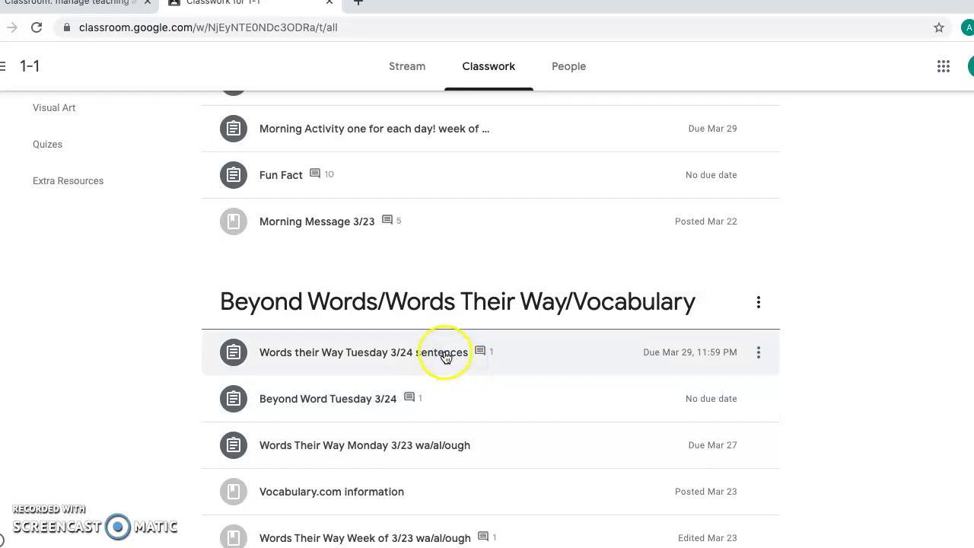
{"action": "scroll", "coordinate": [445, 353], "scroll_direction": "down", "scroll_amount": 3}
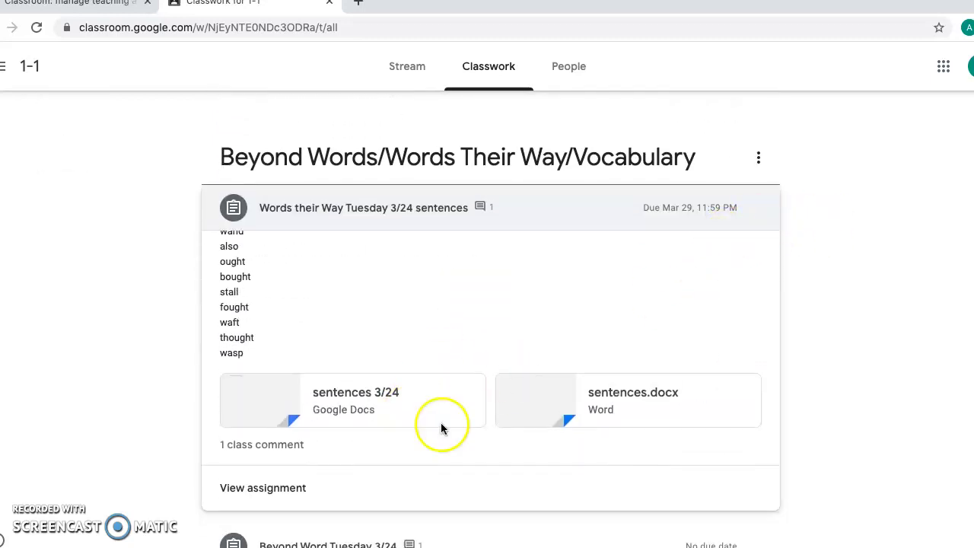
{"action": "left_click", "coordinate": [293, 488]}
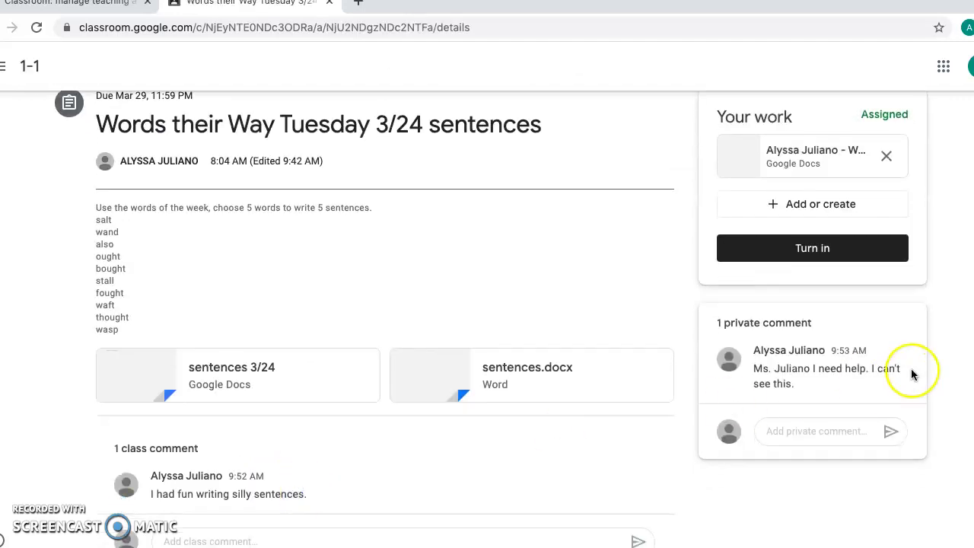
Step: Delete the existing private comment on the assignment
{"action": "left_click", "coordinate": [904, 357]}
{"action": "left_click", "coordinate": [877, 403]}
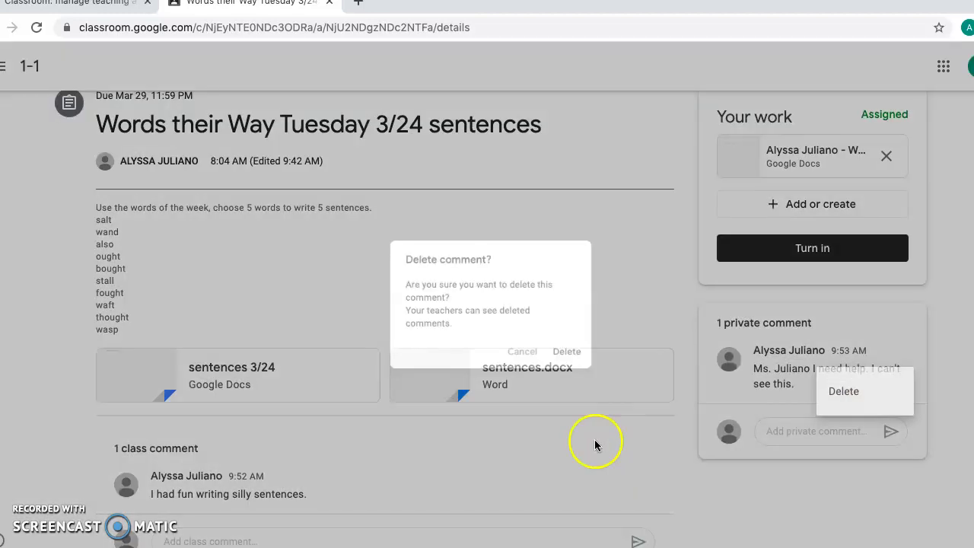
{"action": "left_click", "coordinate": [580, 360]}
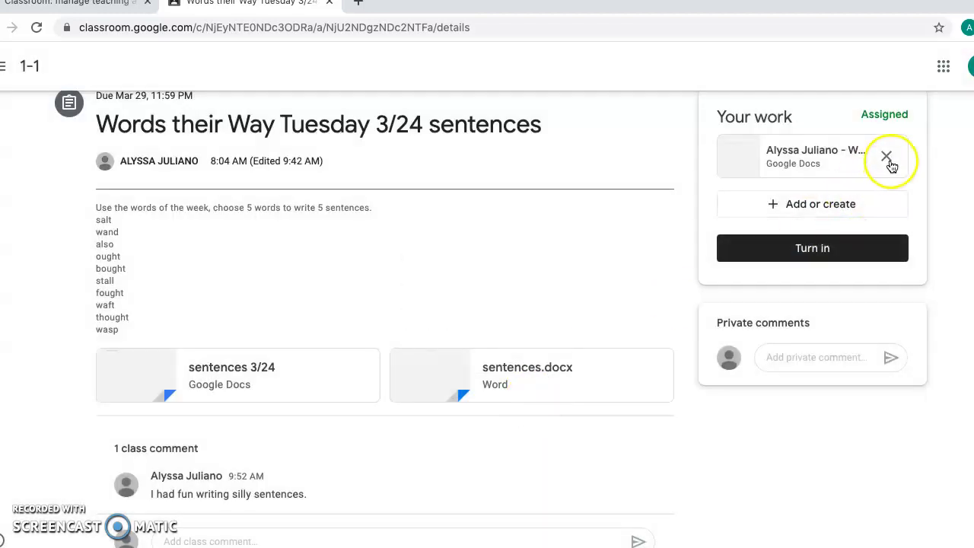
Step: Remove the previously attached doc from your work and start deleting the class comment
{"action": "left_click", "coordinate": [890, 159]}
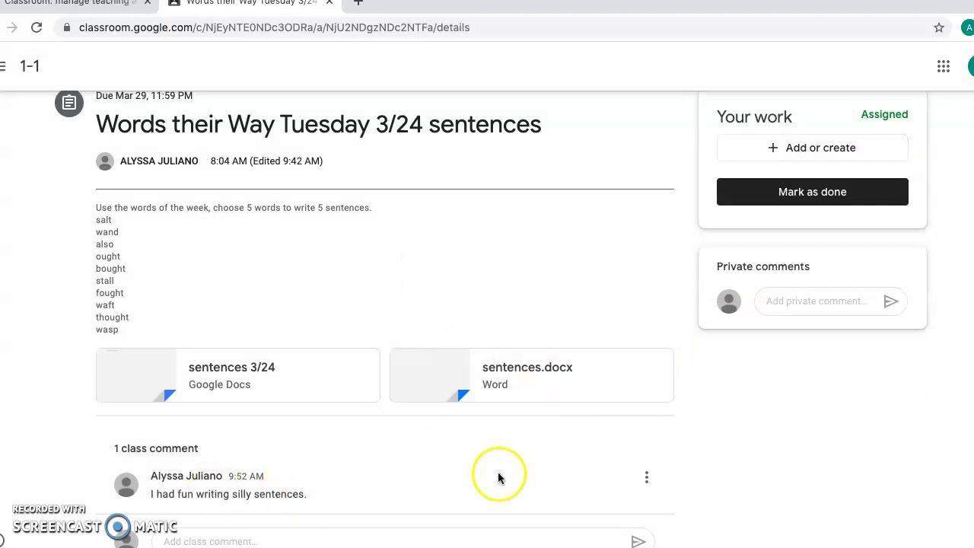
{"action": "left_click", "coordinate": [646, 478]}
{"action": "left_click", "coordinate": [617, 517]}
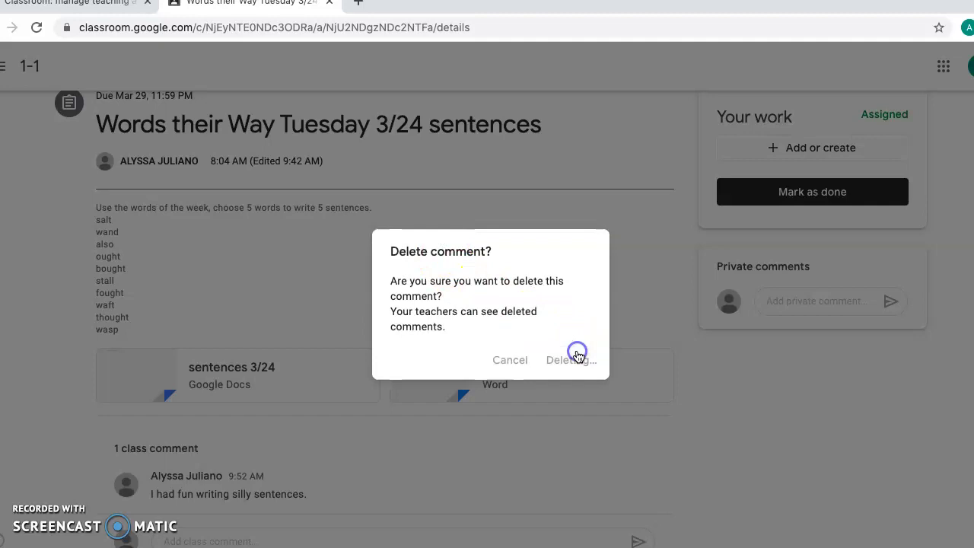
{"action": "left_click", "coordinate": [578, 357]}
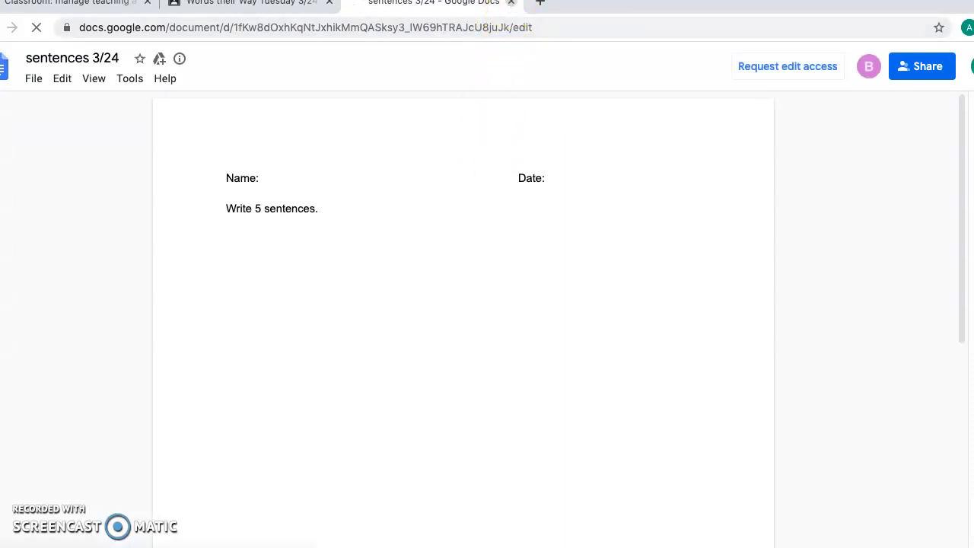
{"action": "left_click", "coordinate": [510, 2]}
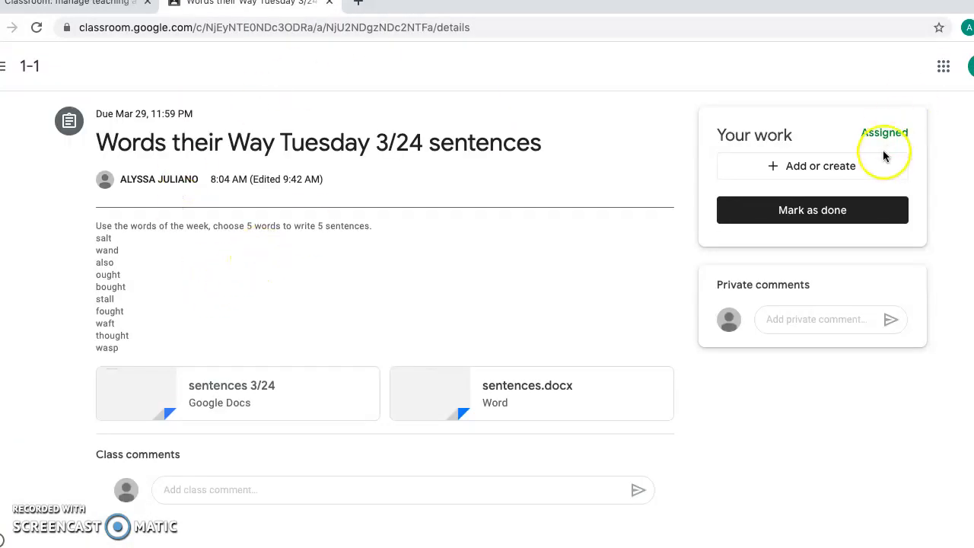
{"action": "left_click", "coordinate": [835, 169]}
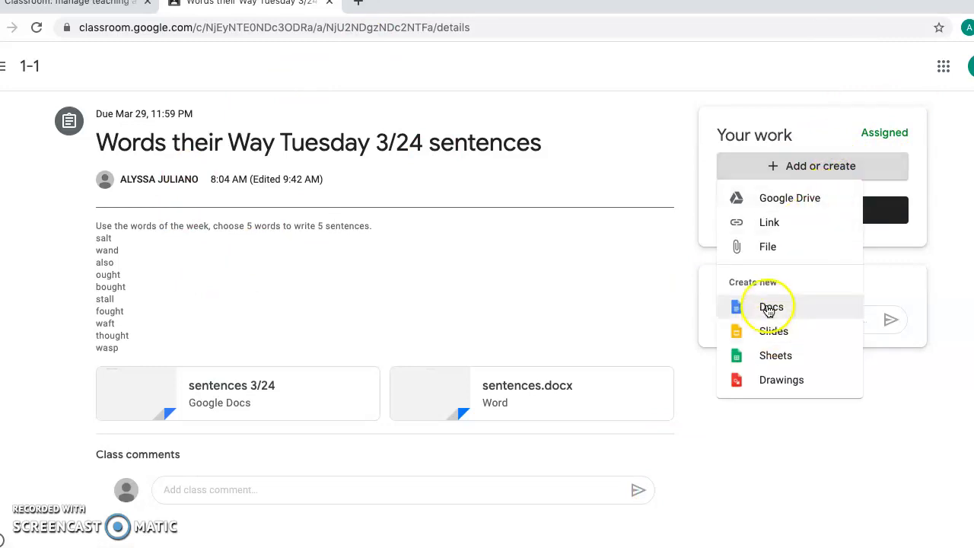
{"action": "left_click", "coordinate": [767, 309]}
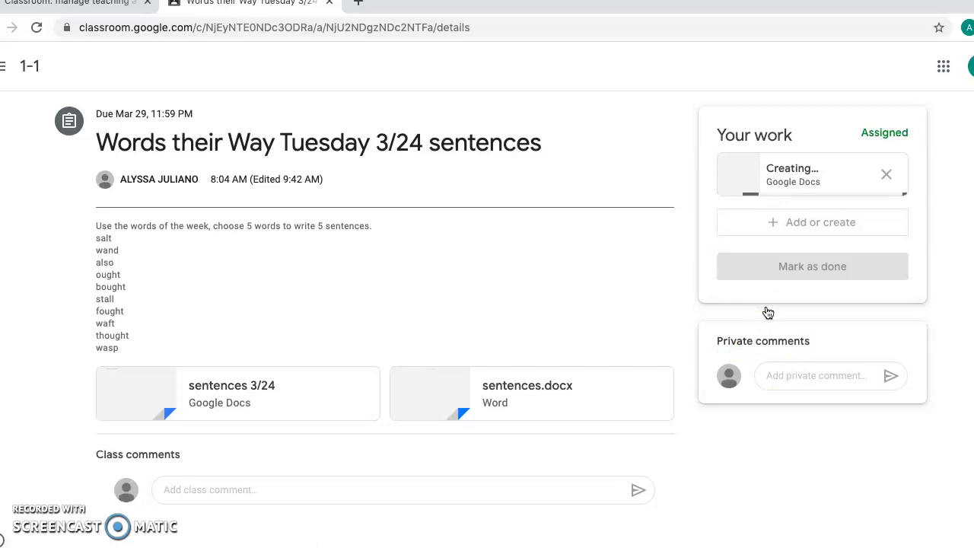
{"action": "left_click_drag", "start_coordinate": [768, 204], "coordinate": [750, 266]}
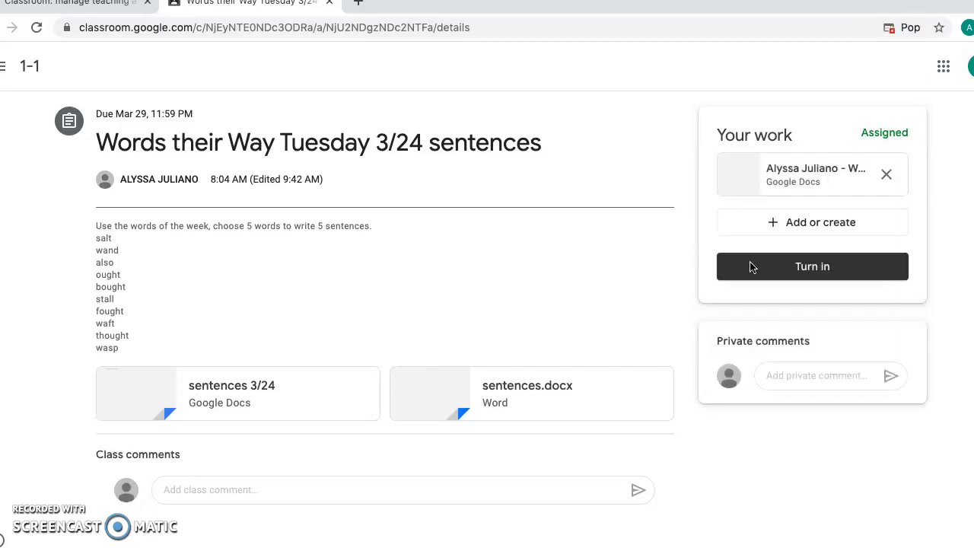
{"action": "left_click", "coordinate": [748, 163]}
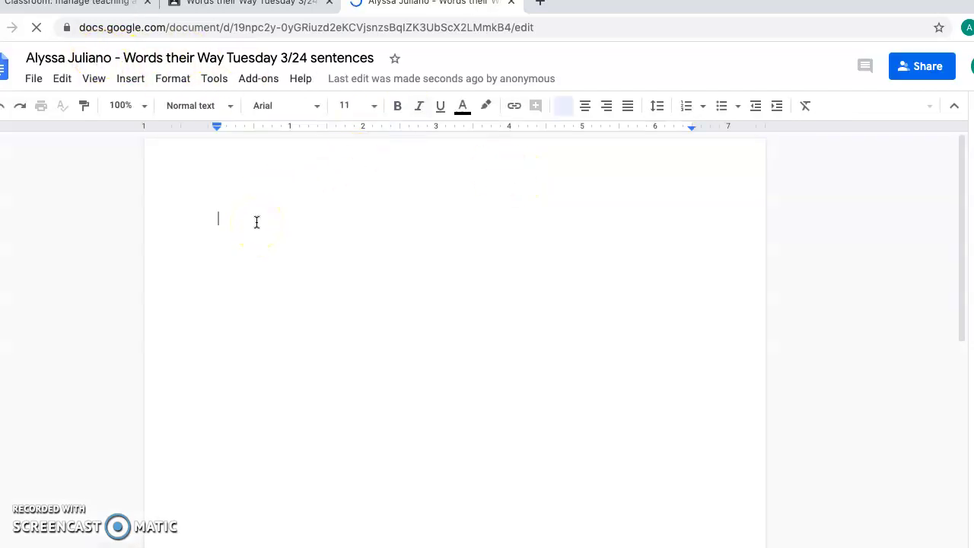
{"action": "type", "text": "Alyssa Ju"}
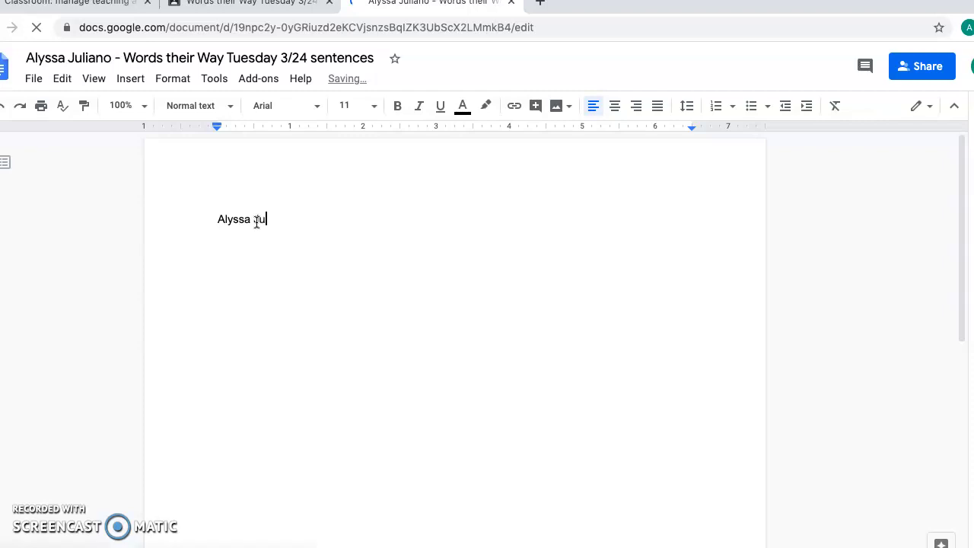
{"action": "type", "text": "liano #"}
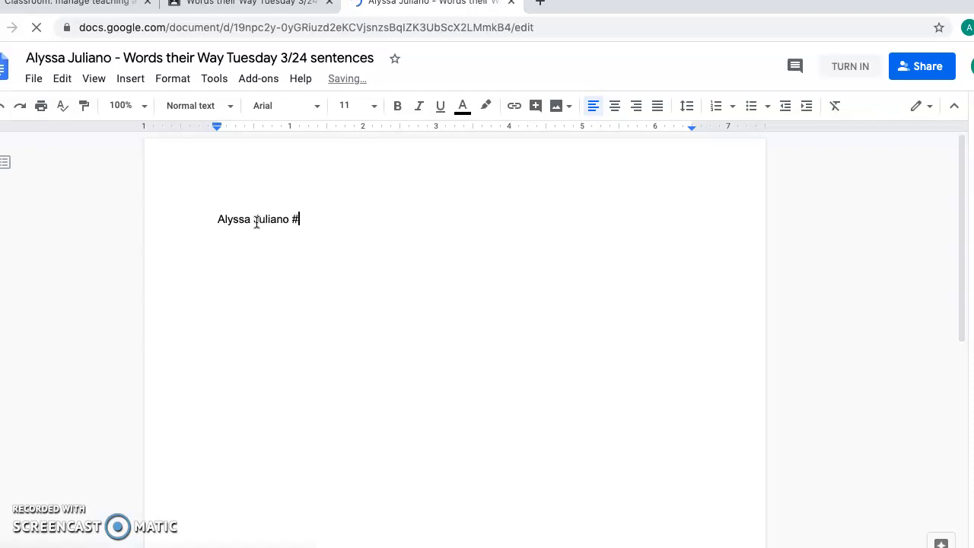
{"action": "key", "text": "Tab"}
{"action": "key", "text": "Tab"}
{"action": "key", "text": "Tab"}
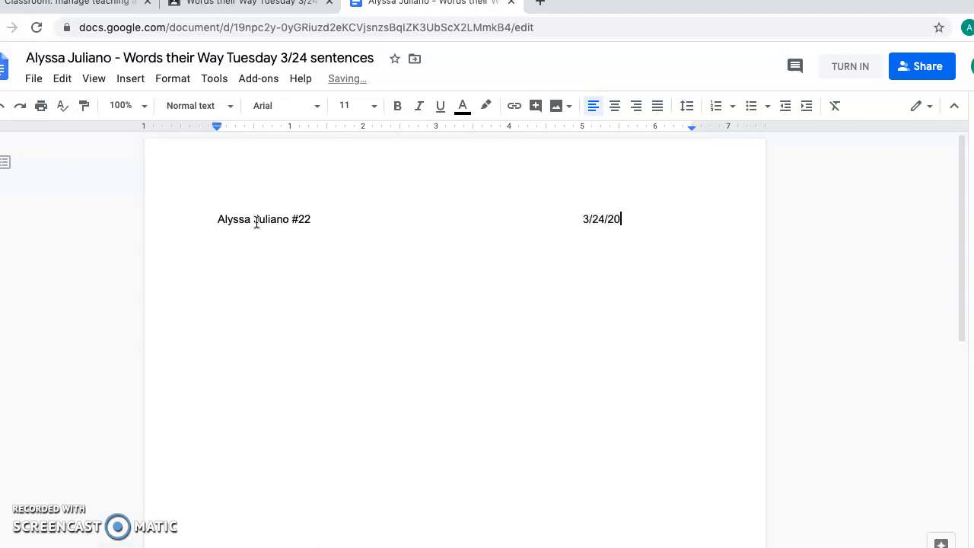
{"action": "type", "text": "20"}
{"action": "key", "text": "Return"}
{"action": "type", "text": "1-1"}
{"action": "key", "text": "Return"}
{"action": "type", "text": "1. "}
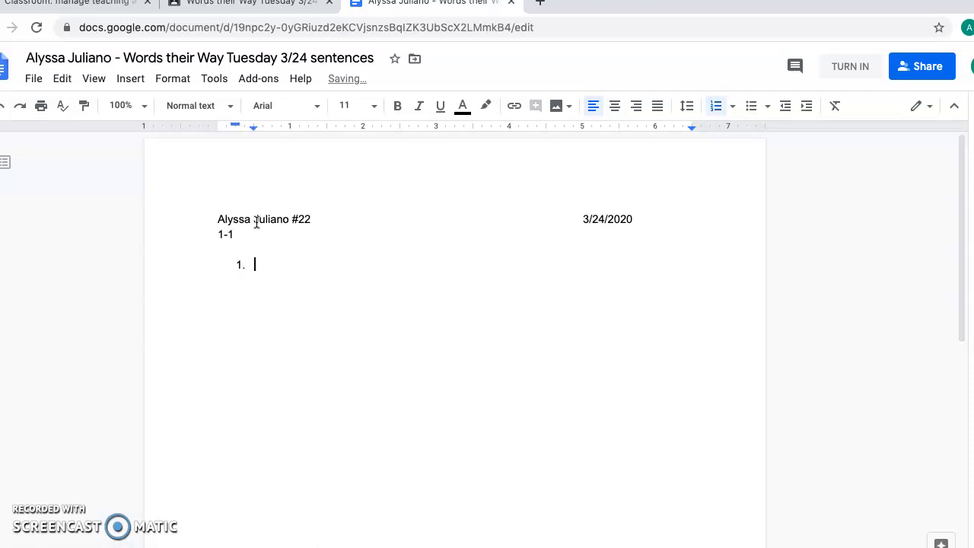
{"action": "type", "text": "I put ext"}
{"action": "type", "text": "ra salt on"}
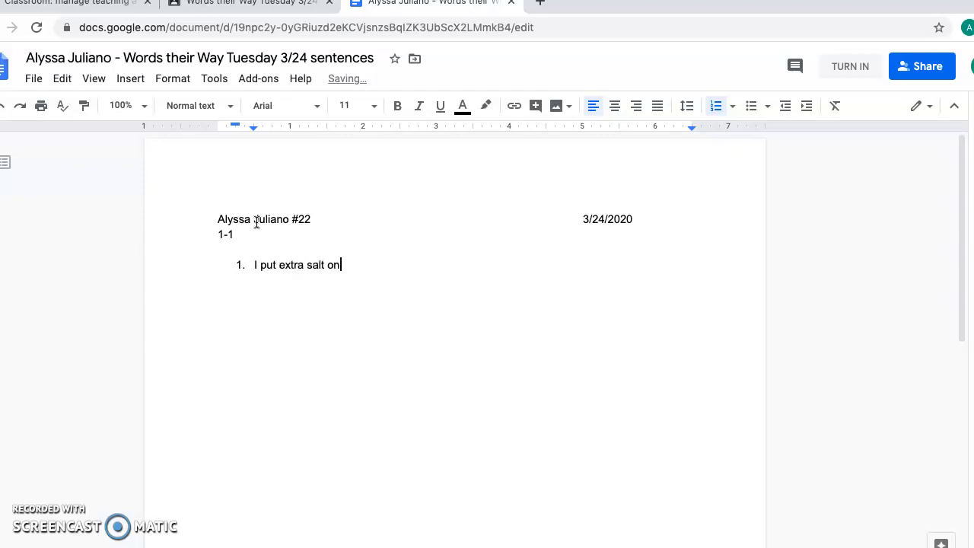
{"action": "type", "text": " my "}
{"action": "type", "text": "chicken."}
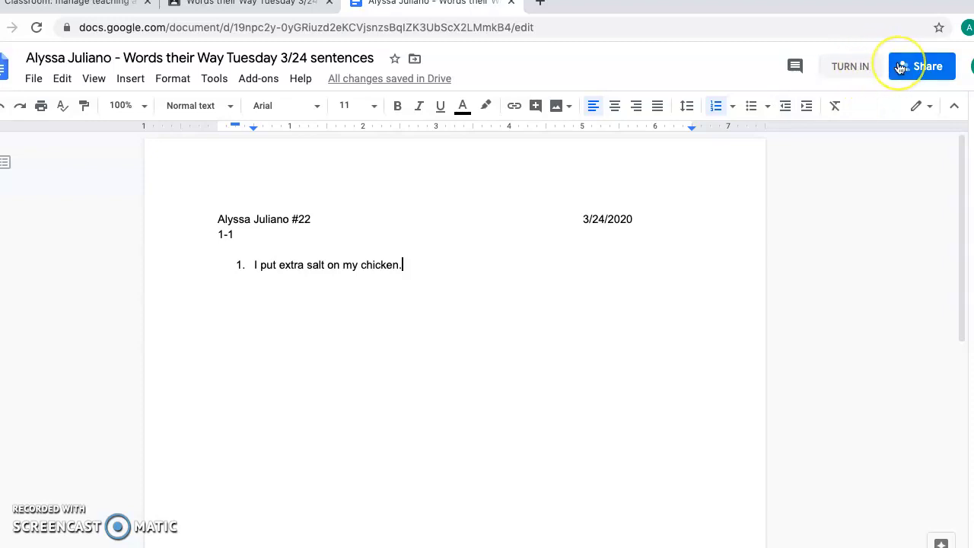
Step: Turn in the sentences doc from Docs and confirm the submission in Classroom
{"action": "left_click", "coordinate": [850, 67]}
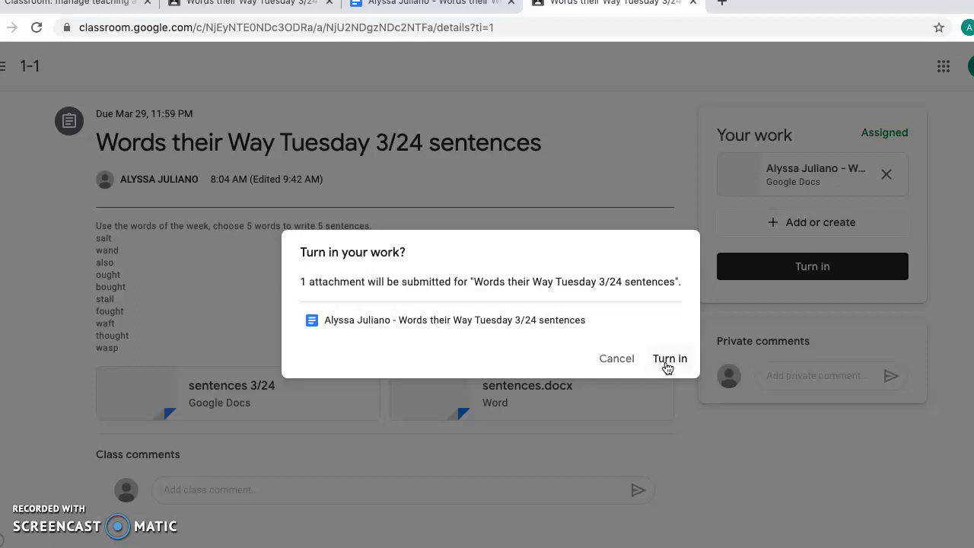
{"action": "left_click", "coordinate": [666, 366]}
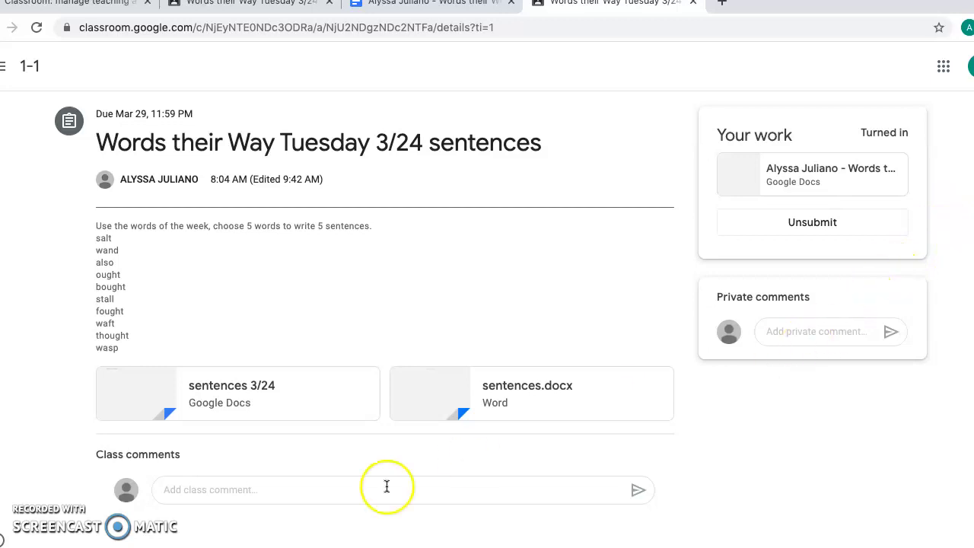
Step: Post the class comment 'I wrote 6 sentences instead of 5!'
{"action": "left_click", "coordinate": [358, 492]}
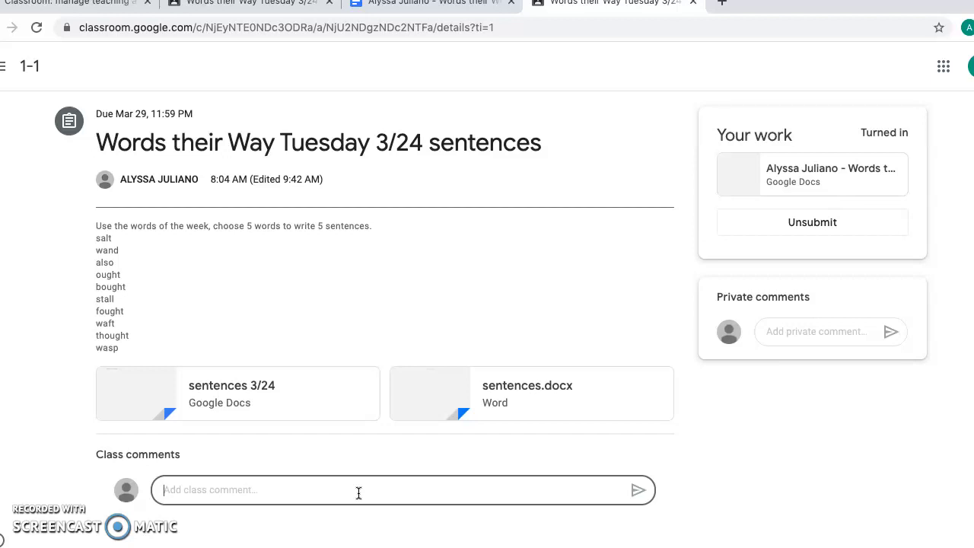
{"action": "type", "text": "I"}
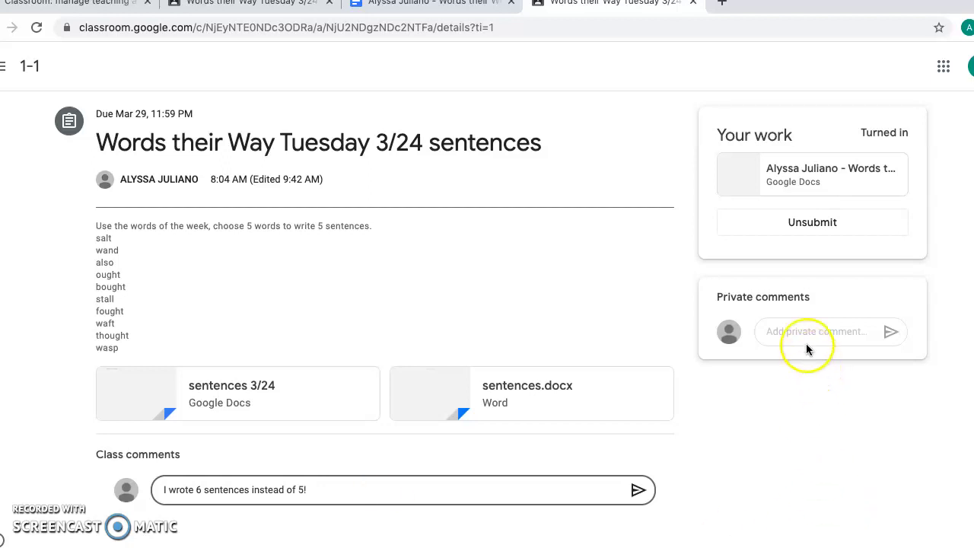
{"action": "left_click", "coordinate": [638, 491]}
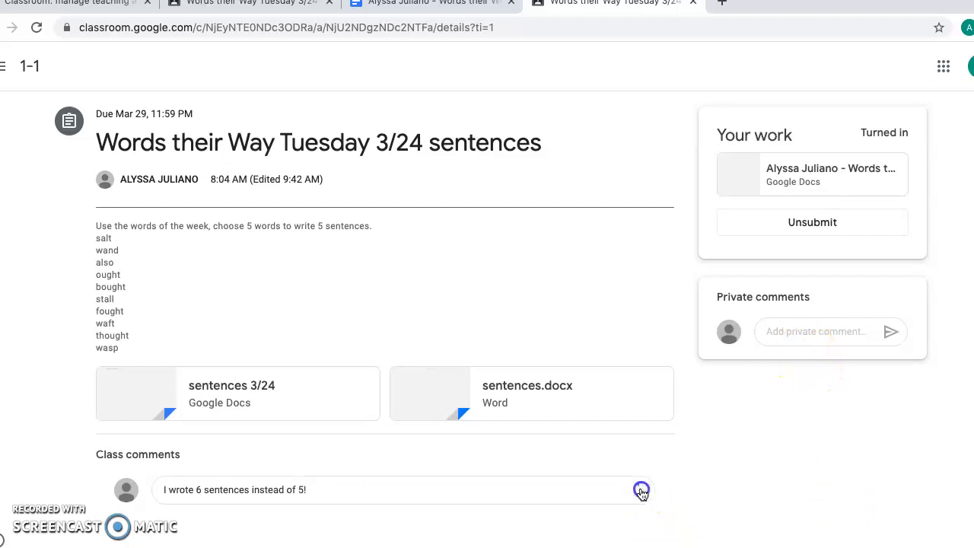
Step: Send the teacher a private comment asking for help
{"action": "left_click", "coordinate": [820, 333]}
{"action": "type", "text": "Ms. Juliano"}
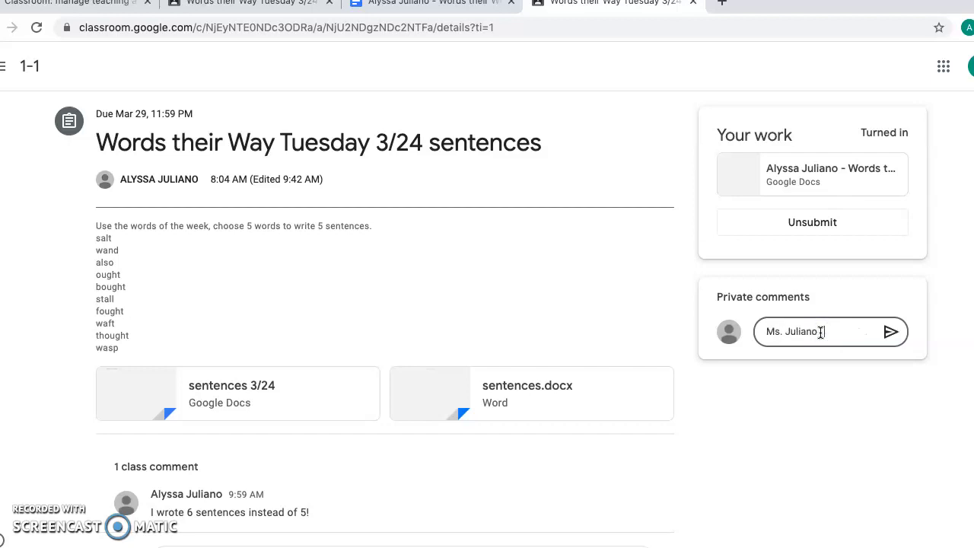
{"action": "type", "text": "elp."}
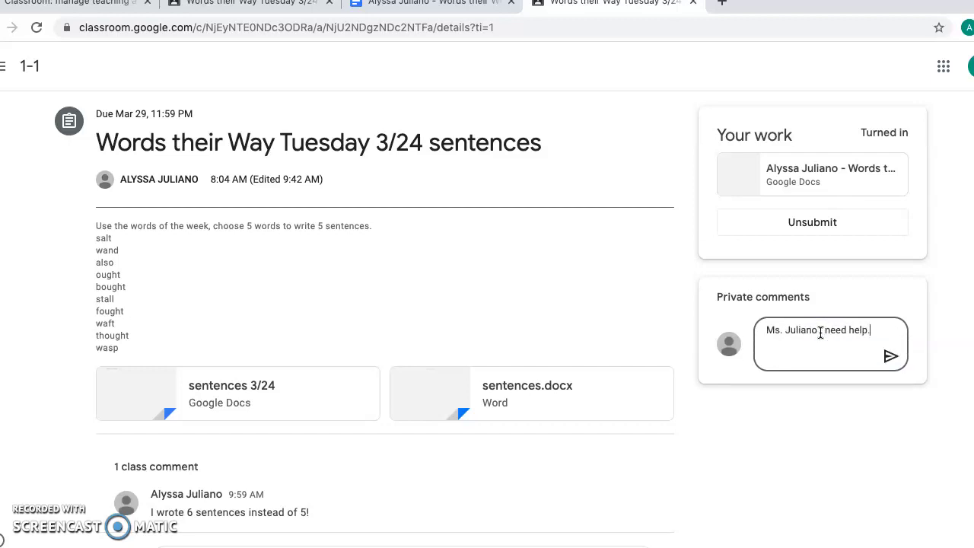
{"action": "left_click", "coordinate": [890, 355]}
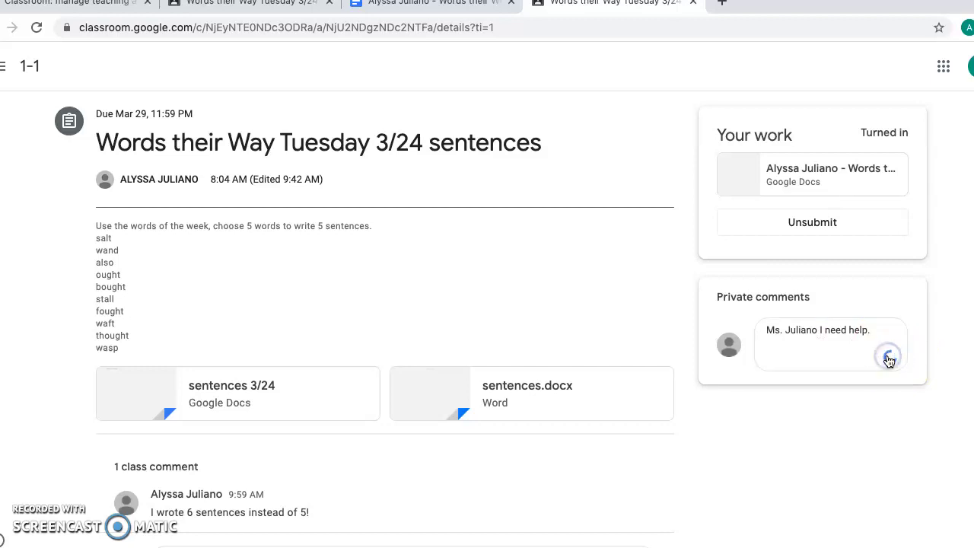
{"action": "left_click", "coordinate": [863, 287]}
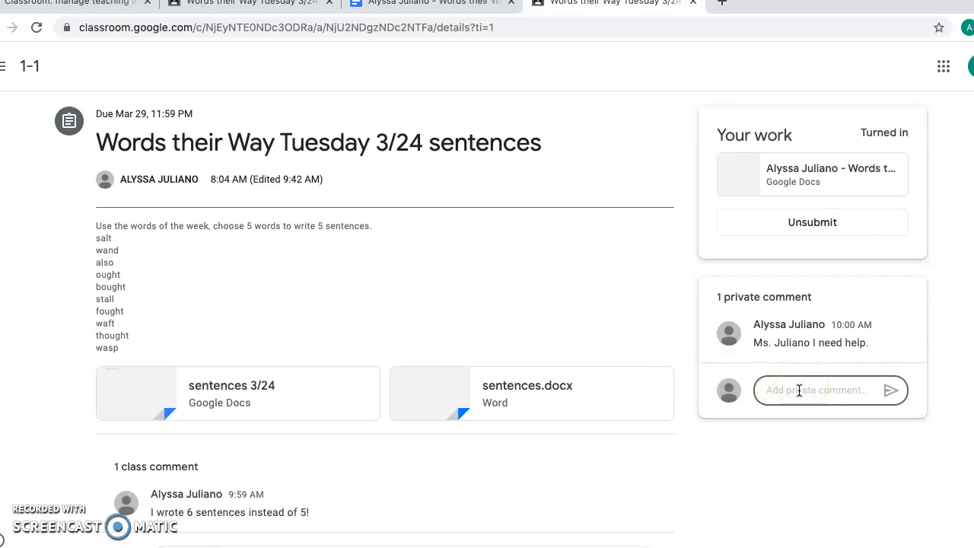
Step: Send the private comment 'I can't see the link.' and dismiss the notification banner
{"action": "type", "text": "I ca"}
{"action": "type", "text": "n't see the lin"}
{"action": "type", "text": "k."}
{"action": "left_click", "coordinate": [893, 393]}
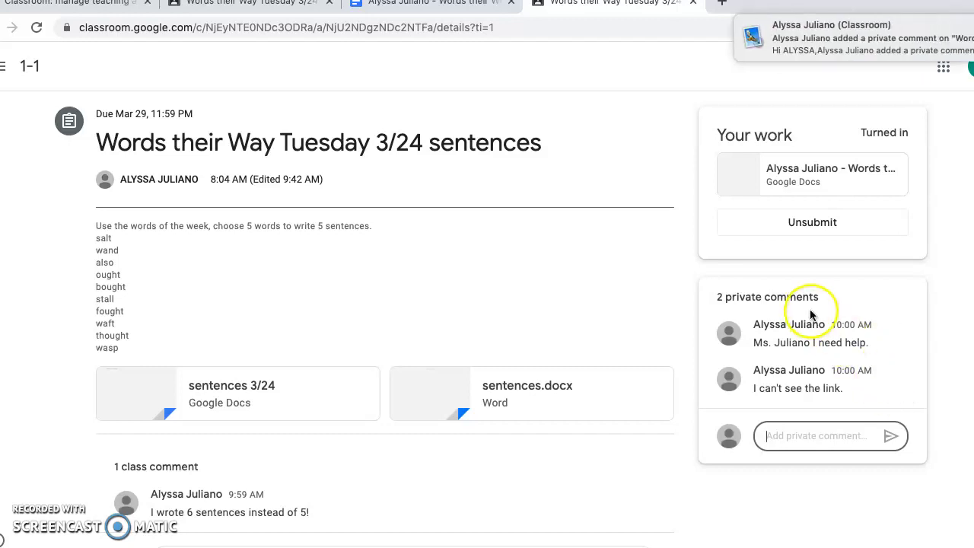
{"action": "left_click", "coordinate": [970, 29]}
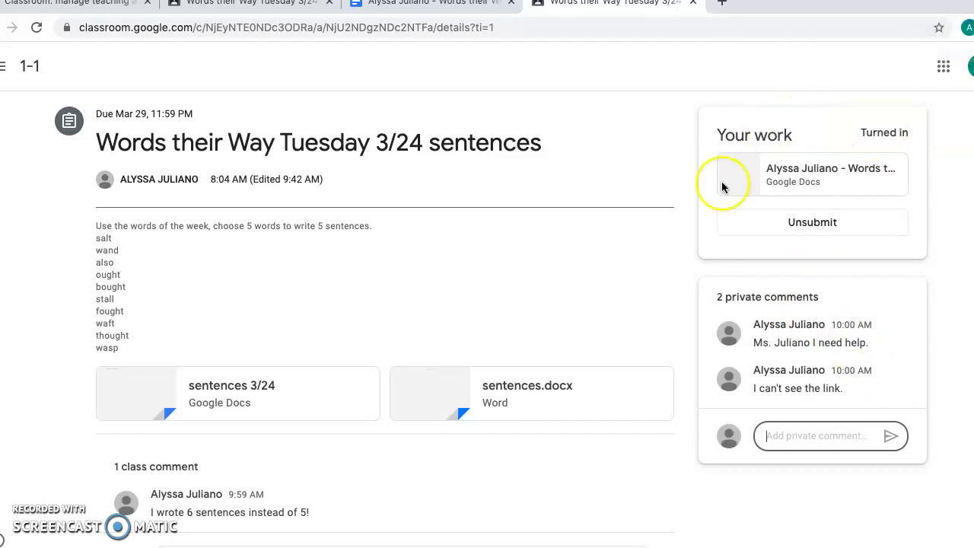